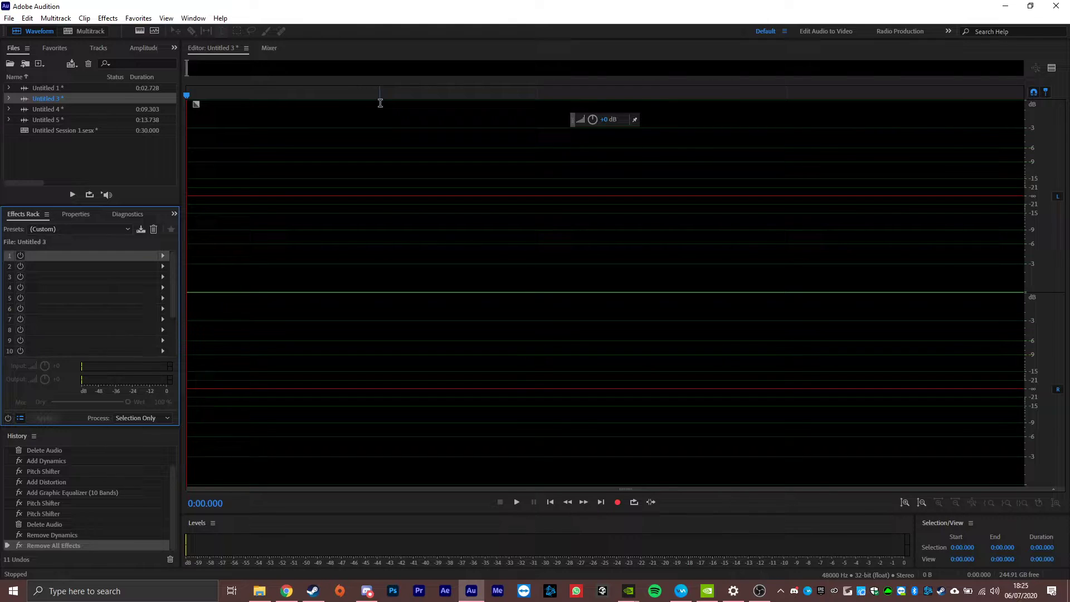
Record a voice line, then delete the leading silence and the audio after 3.600 s
{"action": "left_click", "coordinate": [617, 503]}
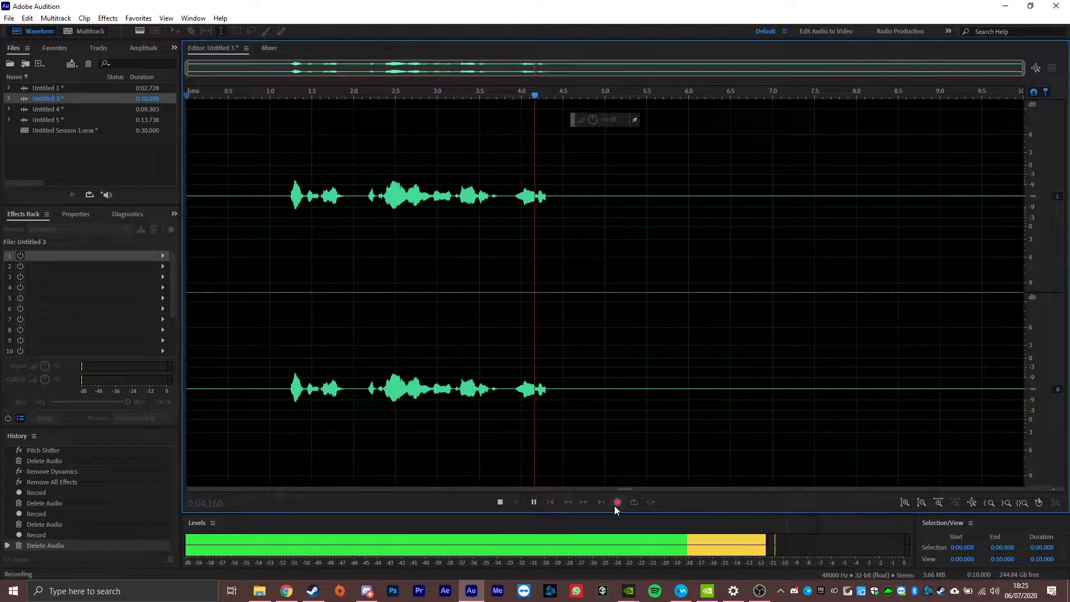
{"action": "left_click", "coordinate": [617, 502]}
{"action": "left_click_drag", "start_coordinate": [344, 249], "coordinate": [114, 252]}
{"action": "key", "text": "Delete"}
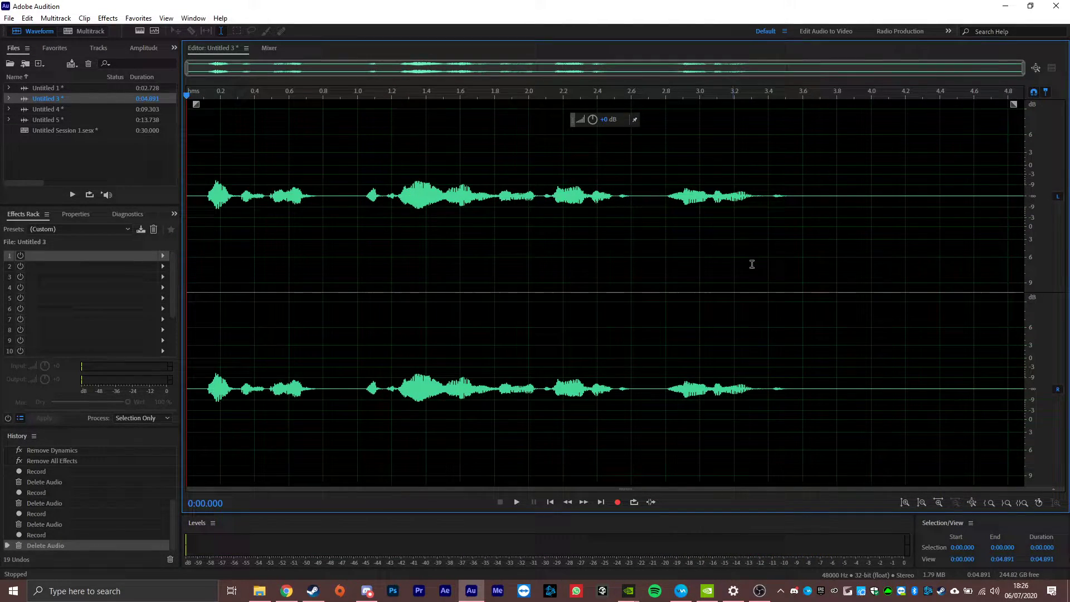
{"action": "left_click_drag", "start_coordinate": [803, 265], "coordinate": [1060, 294]}
{"action": "key", "text": "Delete"}
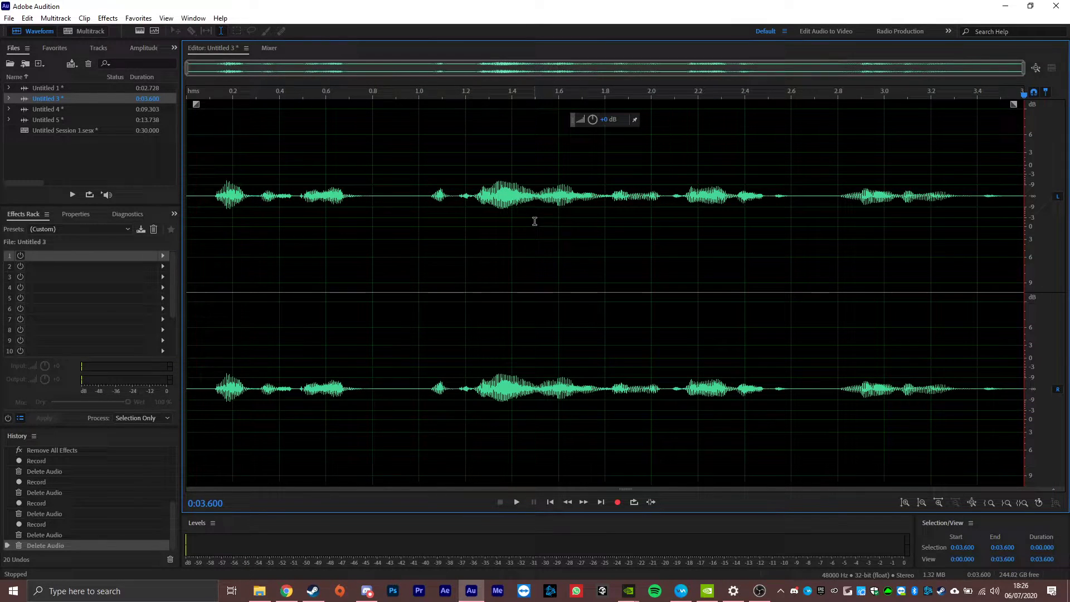
Play back the trimmed 3.6-second clip and boost its volume by 7.5 dB
{"action": "key", "text": "space"}
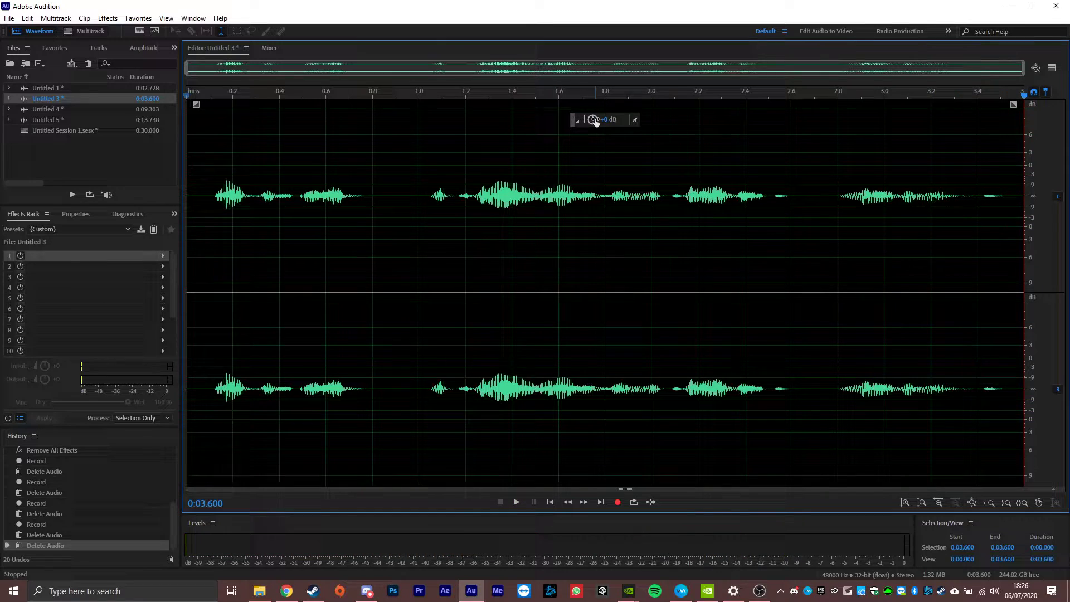
{"action": "left_click_drag", "start_coordinate": [593, 120], "coordinate": [653, 126]}
{"action": "left_click", "coordinate": [158, 247]}
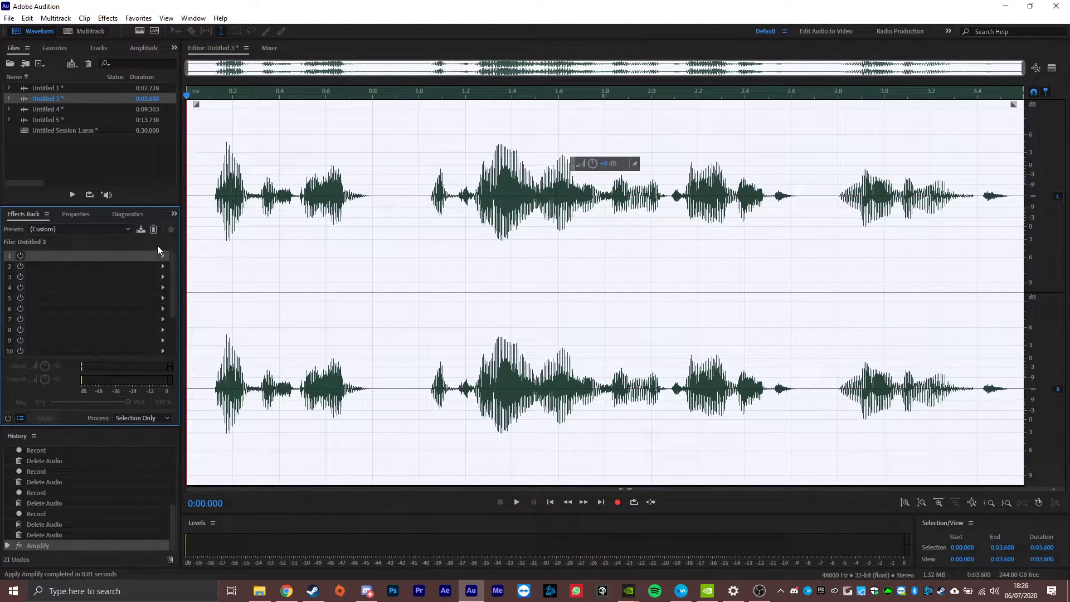
Apply Pitch Shifter at -8 semitones and play the pitched-down voice from the beginning
{"action": "left_click", "coordinate": [112, 22]}
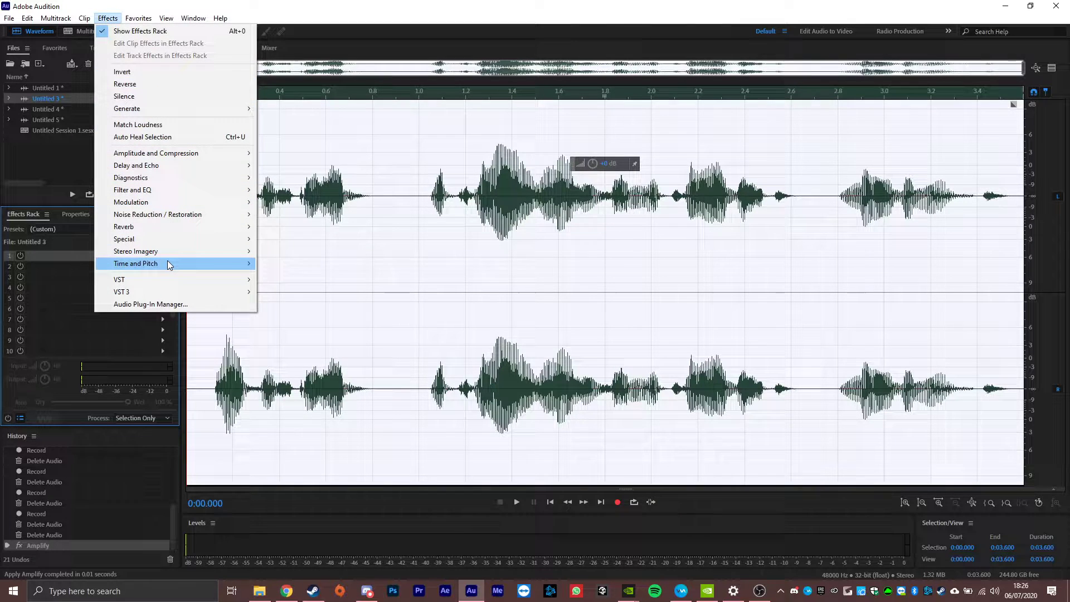
{"action": "mouse_move", "coordinate": [223, 264]}
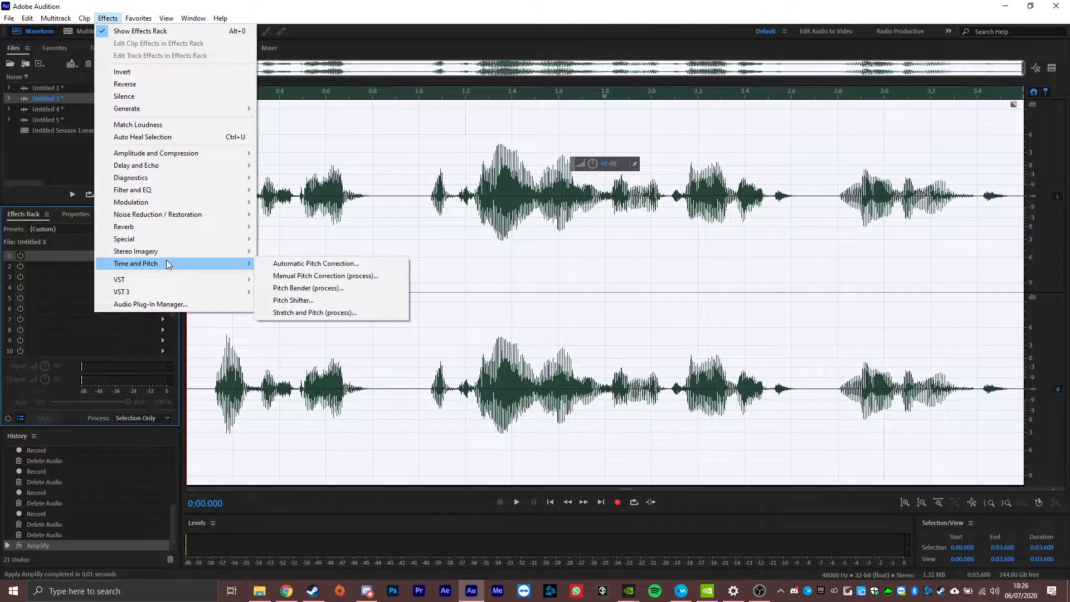
{"action": "left_click", "coordinate": [336, 300]}
{"action": "left_click", "coordinate": [544, 234]}
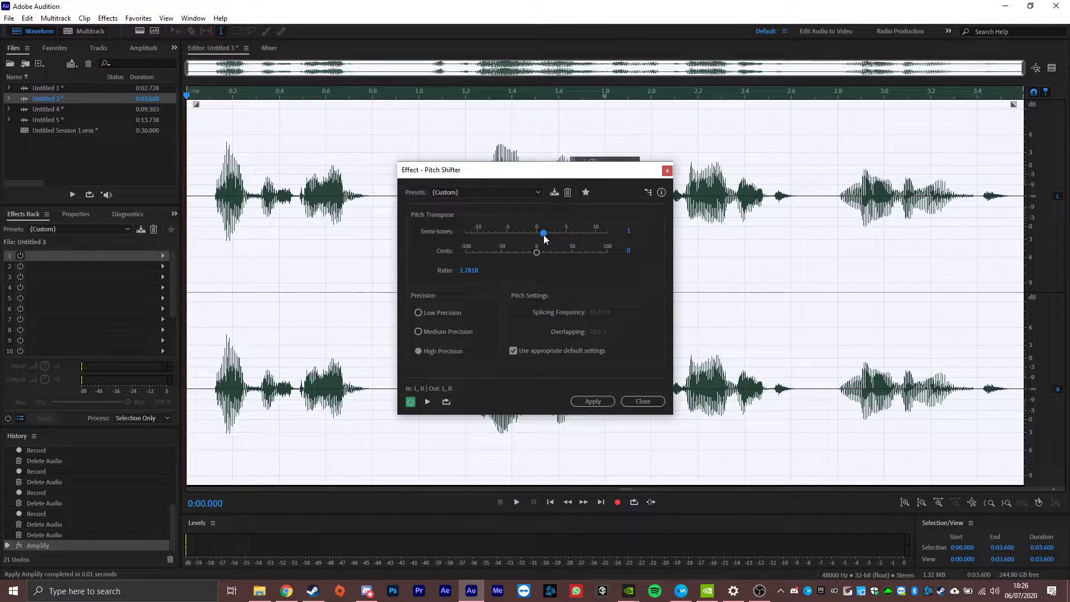
{"action": "left_click_drag", "start_coordinate": [545, 238], "coordinate": [490, 239]}
{"action": "left_click", "coordinate": [593, 402]}
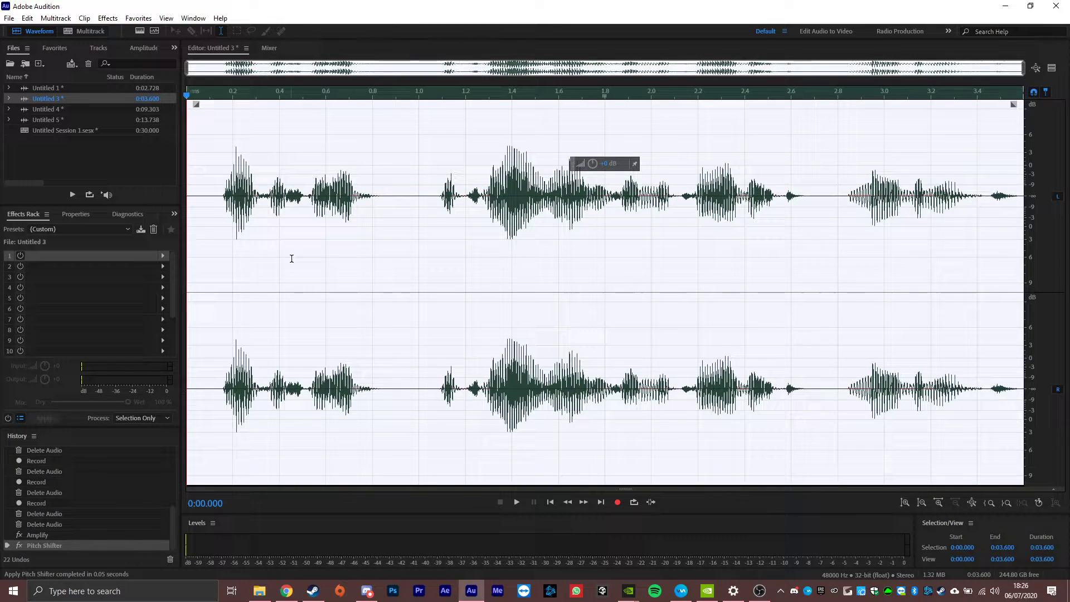
{"action": "left_click", "coordinate": [200, 232]}
{"action": "key", "text": "space"}
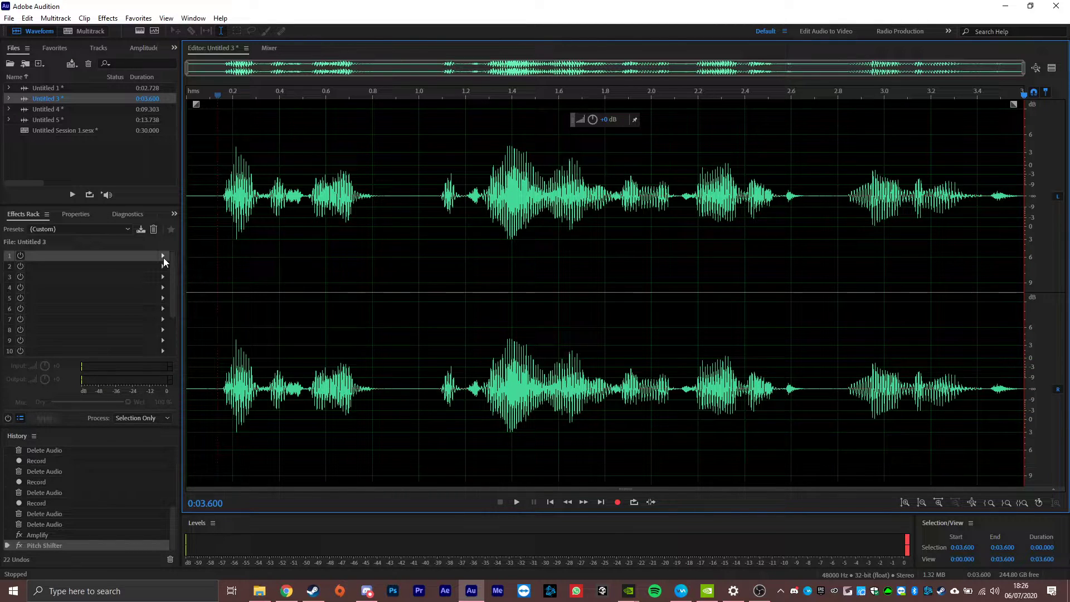
Put Dynamics in rack slot 1 with compressor ratio 8, preview it, and close its settings
{"action": "left_click", "coordinate": [160, 250]}
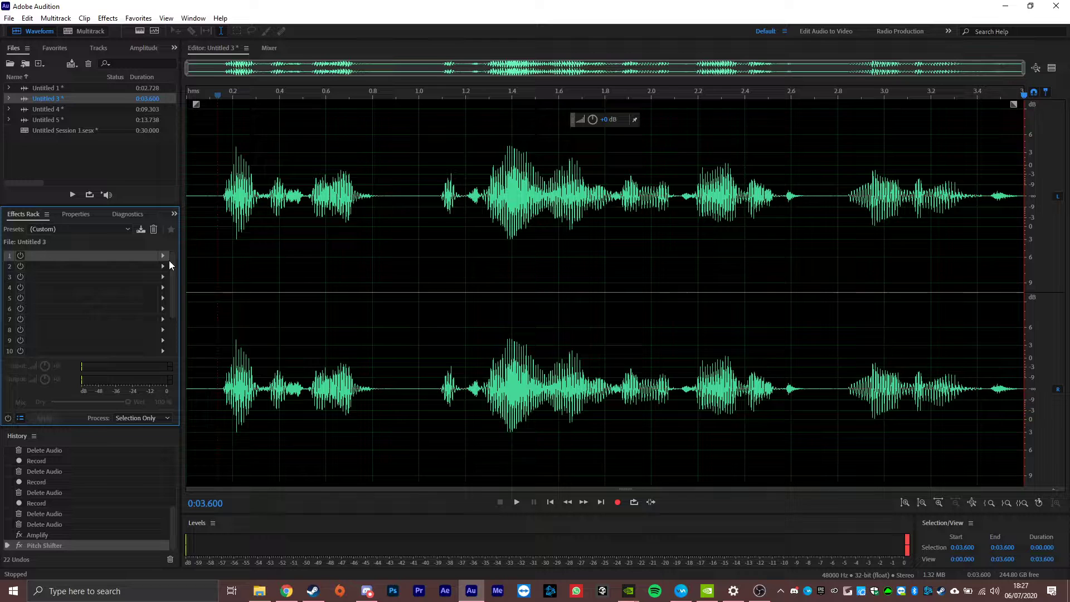
{"action": "left_click", "coordinate": [161, 262]}
{"action": "mouse_move", "coordinate": [243, 302]}
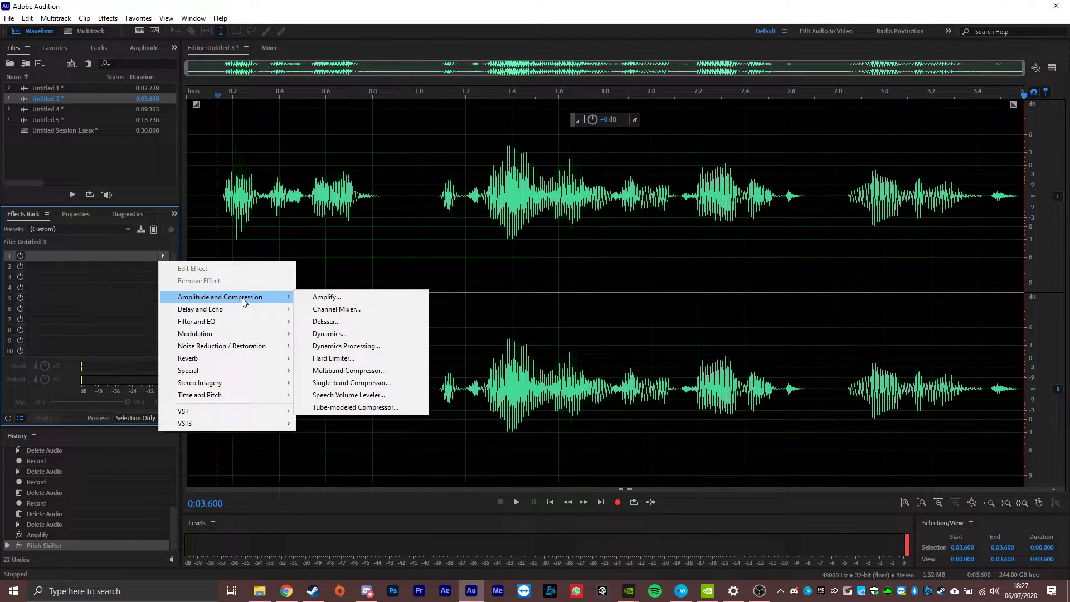
{"action": "left_click", "coordinate": [334, 334]}
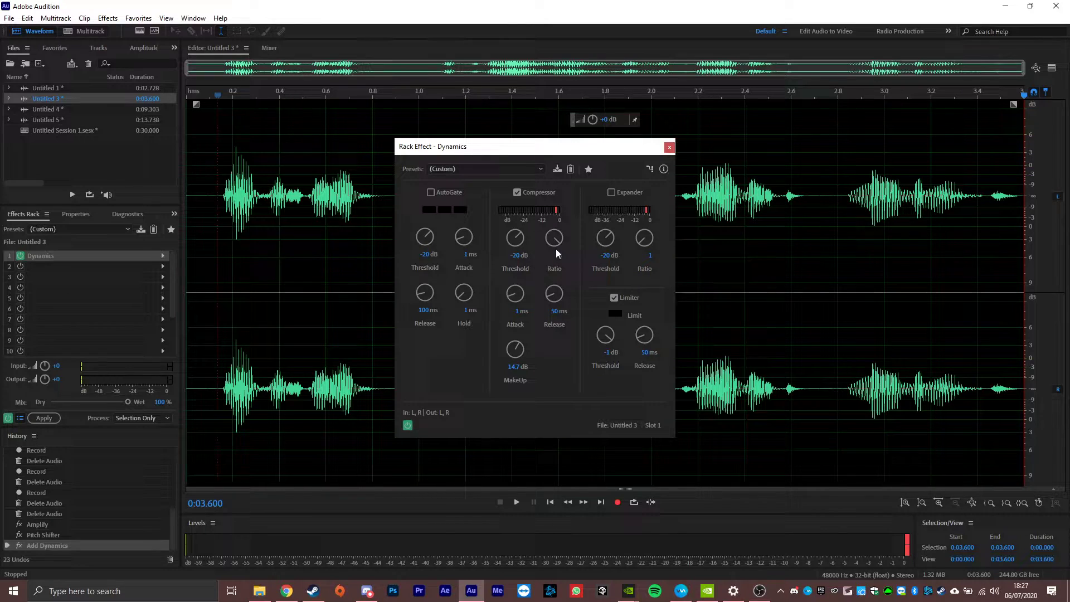
{"action": "left_click_drag", "start_coordinate": [555, 240], "coordinate": [579, 240]}
{"action": "left_click", "coordinate": [194, 285]}
{"action": "key", "text": "space"}
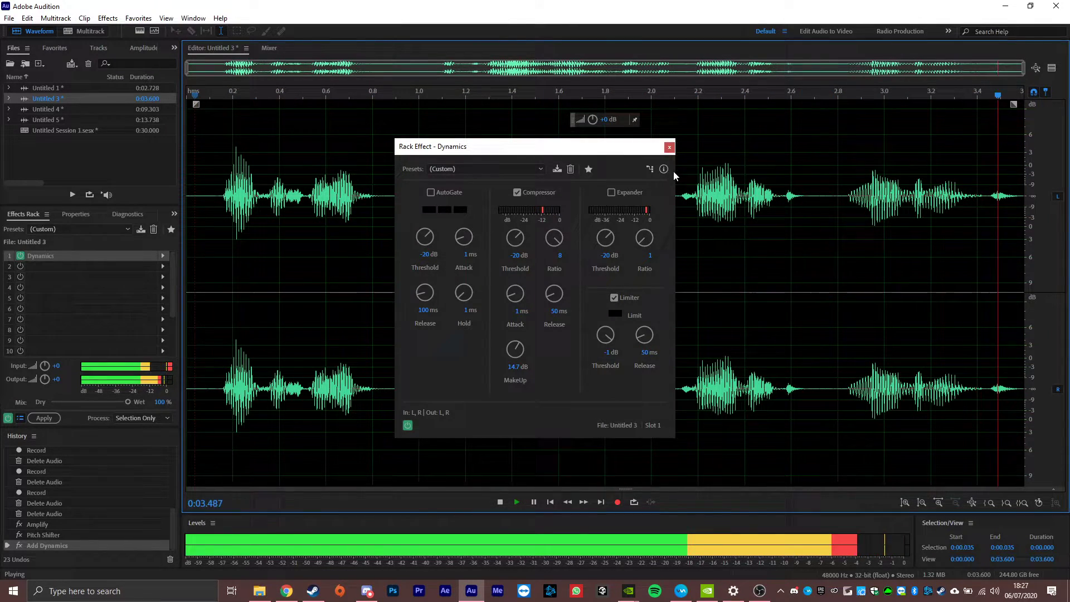
{"action": "left_click", "coordinate": [670, 146]}
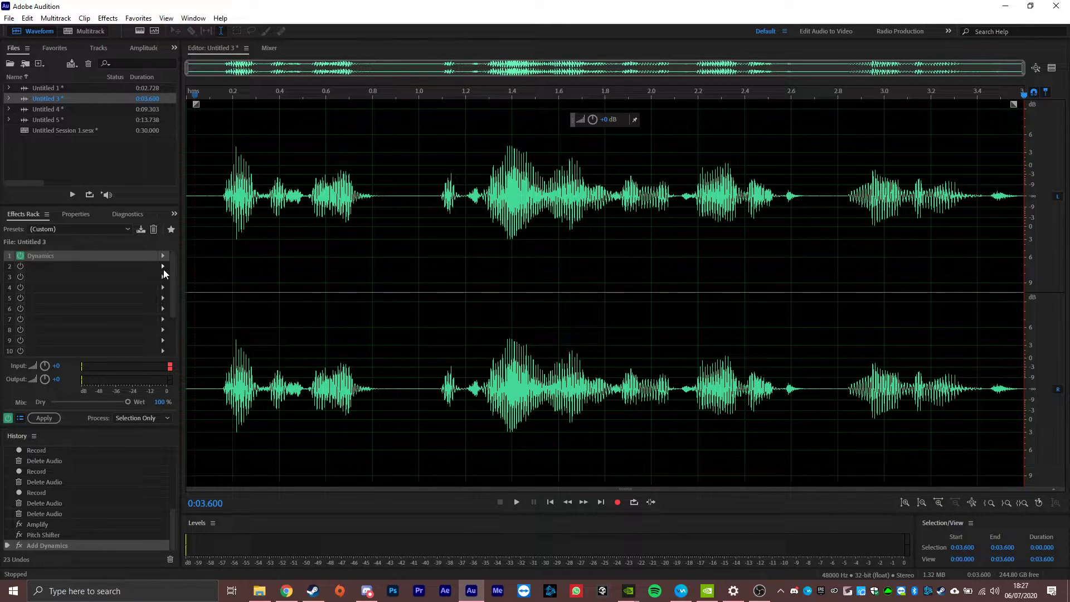
Add Distortion to rack slot 2, bend its positive and negative curves upward, and preview
{"action": "left_click", "coordinate": [163, 268]}
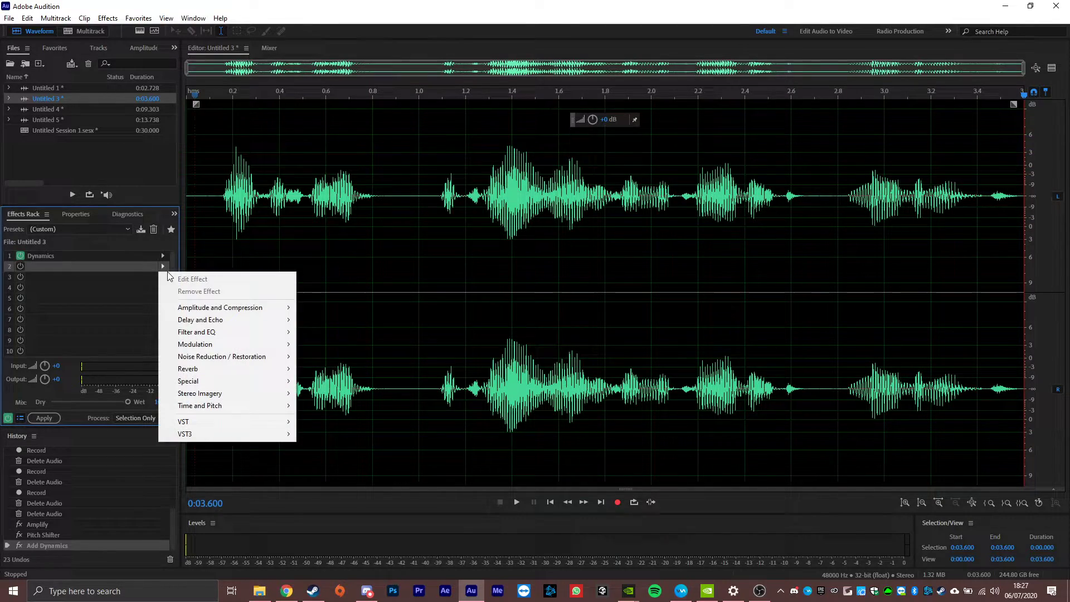
{"action": "mouse_move", "coordinate": [222, 382]}
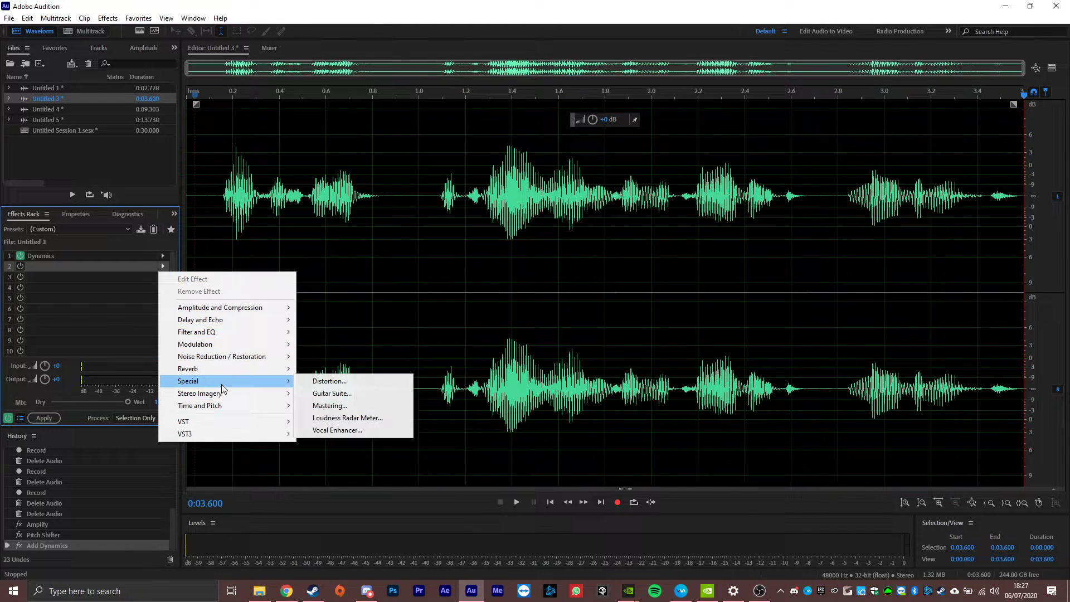
{"action": "left_click", "coordinate": [329, 381]}
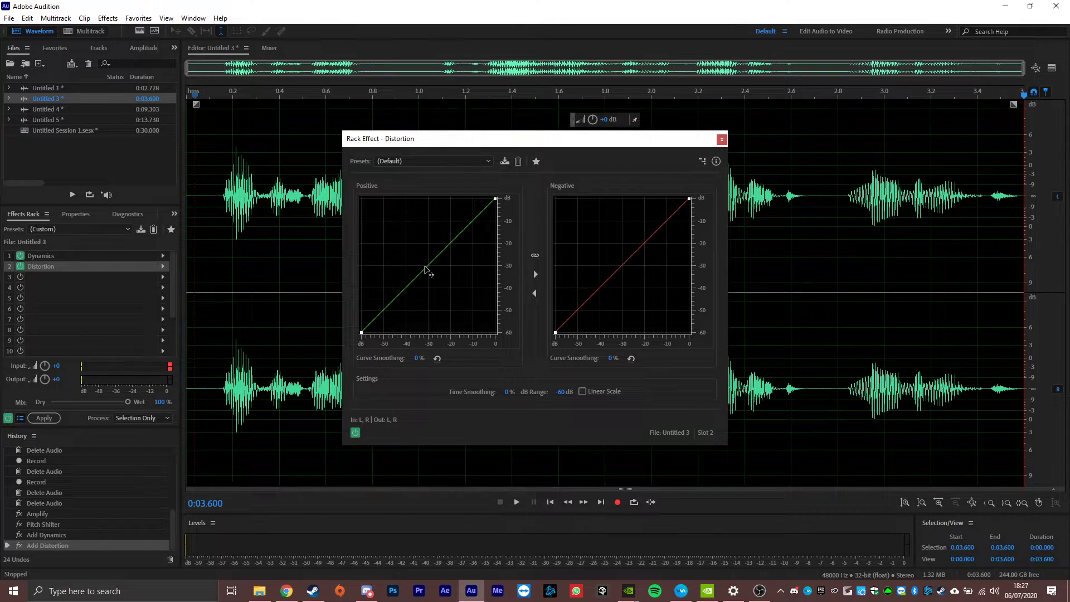
{"action": "left_click_drag", "start_coordinate": [429, 272], "coordinate": [414, 255]}
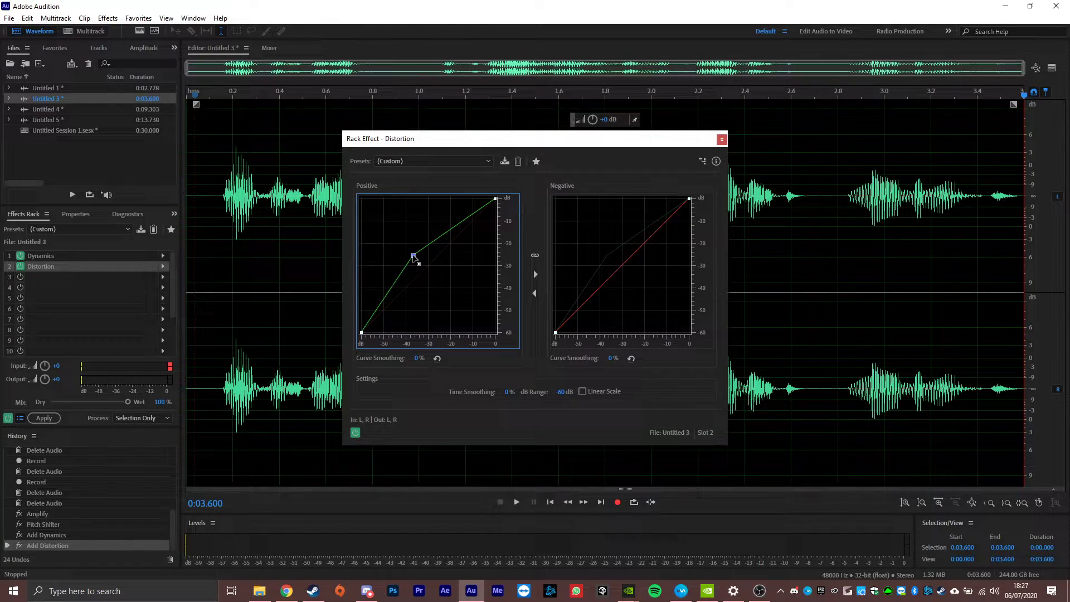
{"action": "left_click_drag", "start_coordinate": [623, 266], "coordinate": [609, 260]}
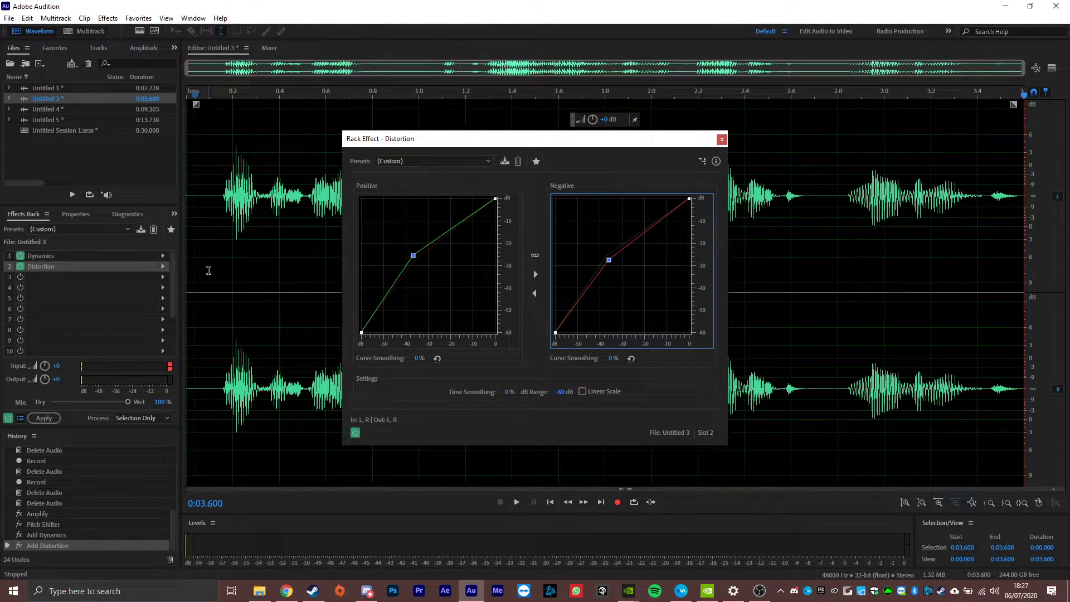
{"action": "left_click", "coordinate": [203, 266]}
{"action": "key", "text": "space"}
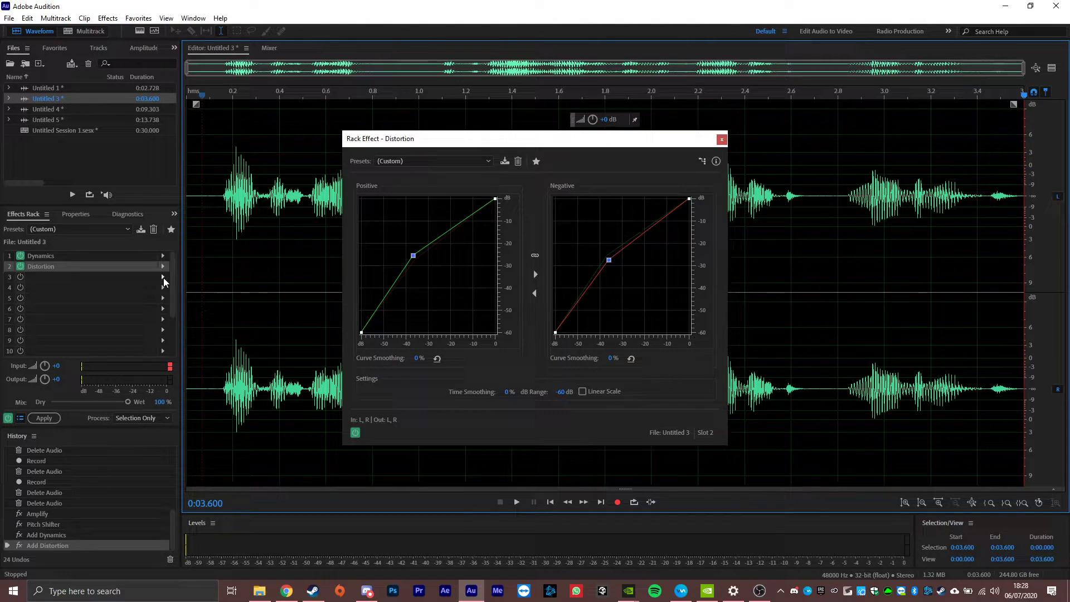
Add a 10-band Graphic Equalizer to rack slot 3 and cut the upper bands to -24 dB
{"action": "left_click", "coordinate": [163, 278]}
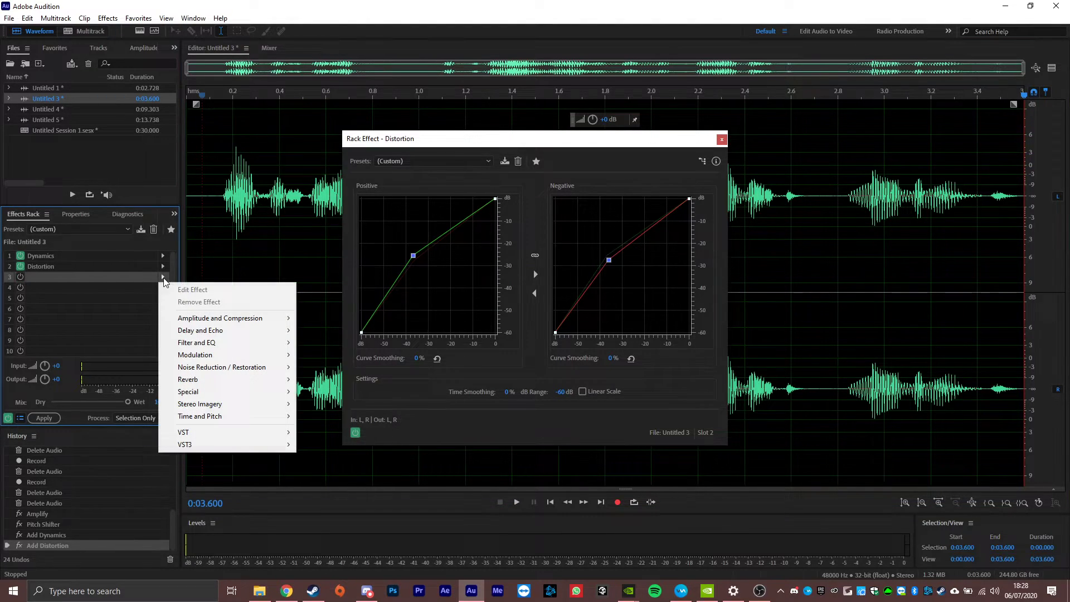
{"action": "mouse_move", "coordinate": [240, 348]}
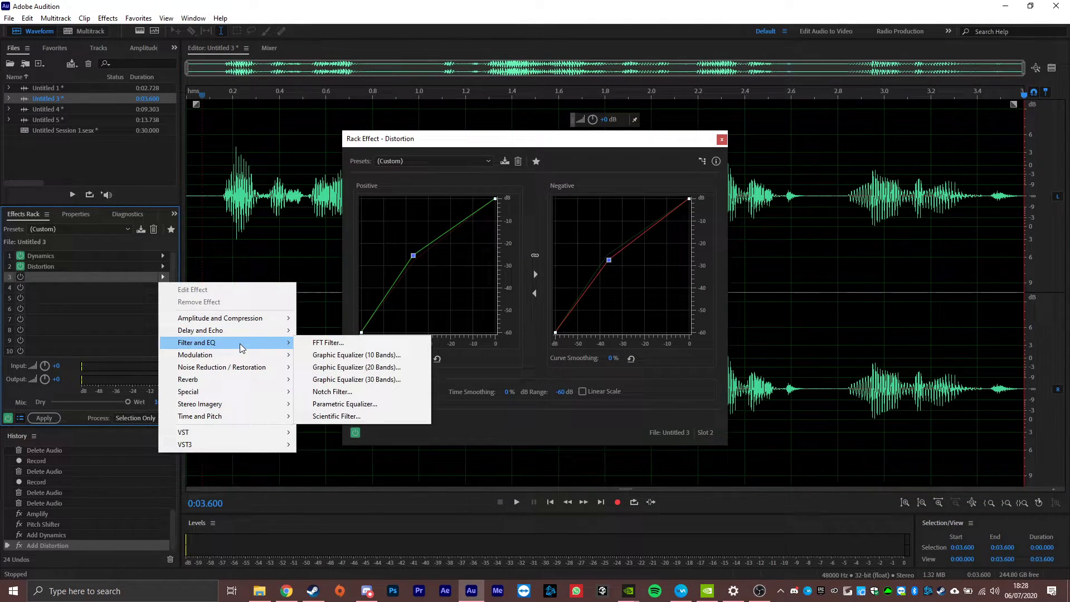
{"action": "left_click", "coordinate": [322, 360]}
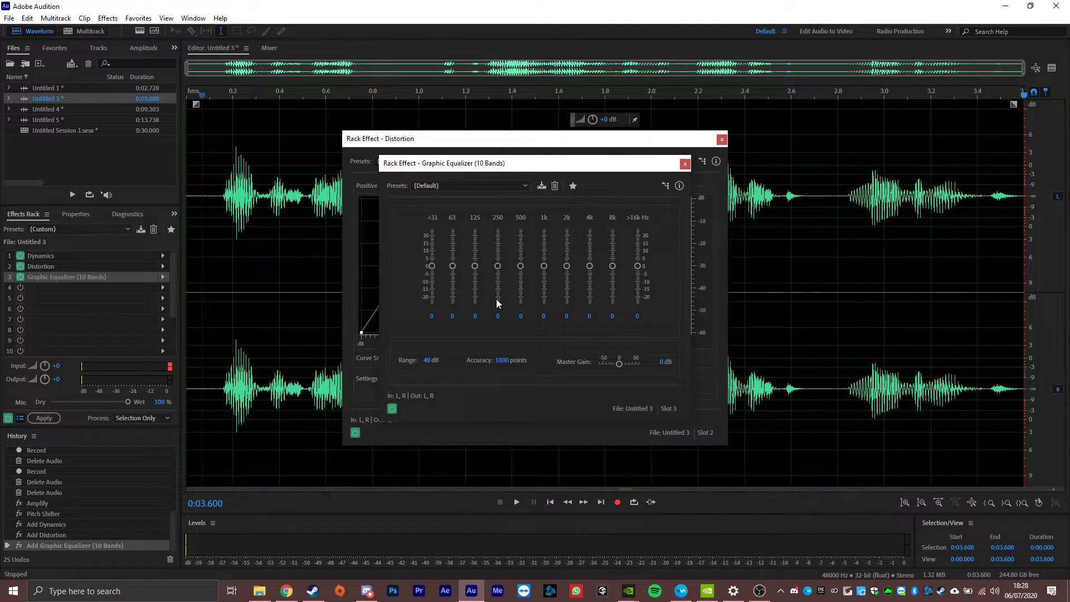
{"action": "left_click_drag", "start_coordinate": [545, 266], "coordinate": [544, 303]}
{"action": "left_click_drag", "start_coordinate": [569, 264], "coordinate": [590, 273]}
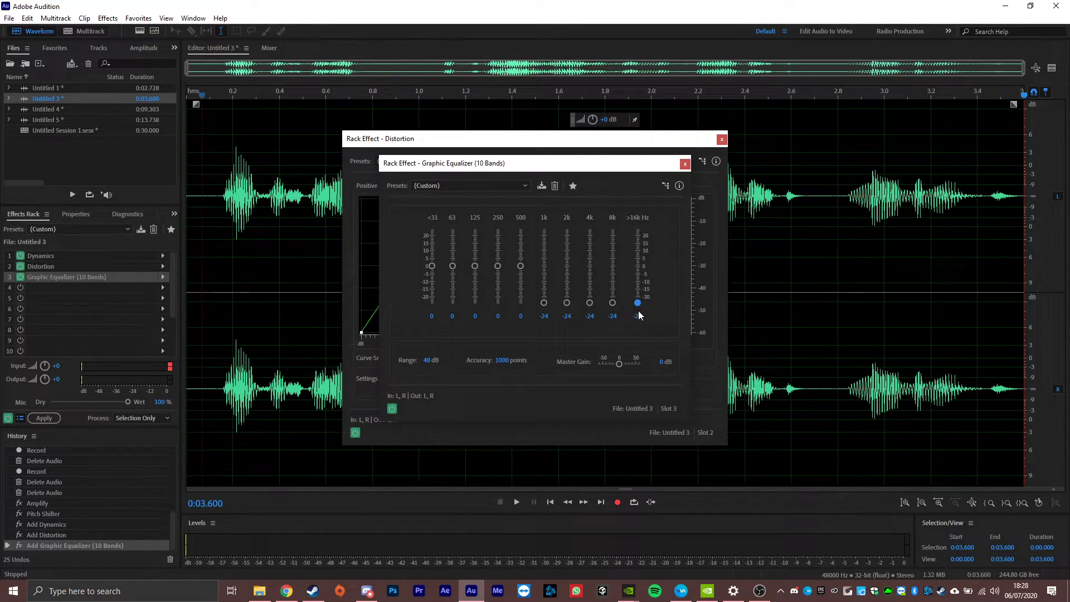
Preview the EQ on loop from the clip start and set the 1k band to -12 dB
{"action": "left_click", "coordinate": [204, 248]}
{"action": "key", "text": "space"}
{"action": "left_click", "coordinate": [634, 502]}
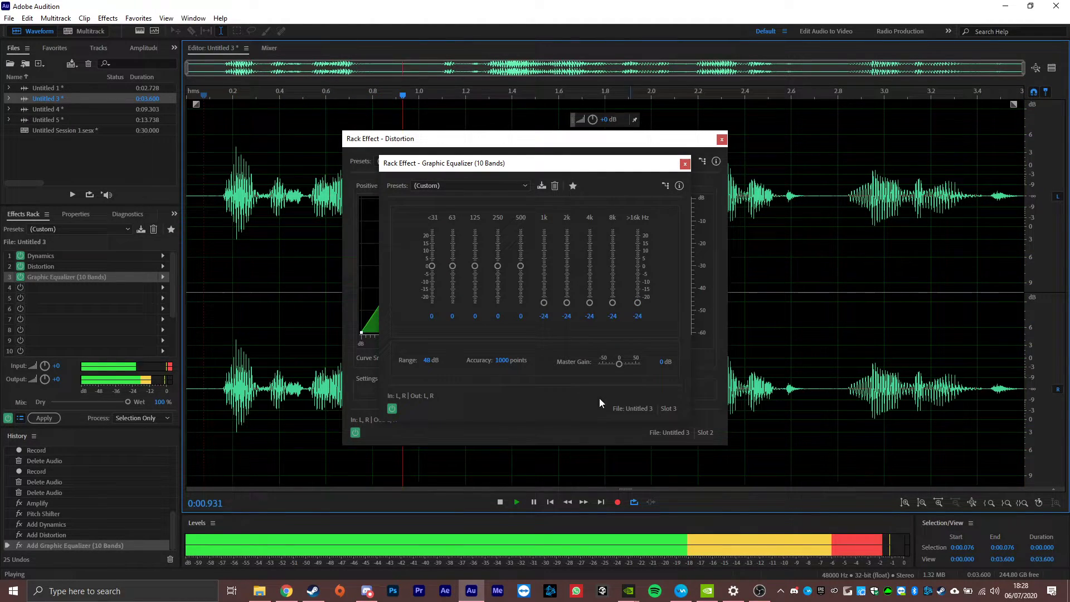
{"action": "left_click_drag", "start_coordinate": [544, 302], "coordinate": [590, 264]}
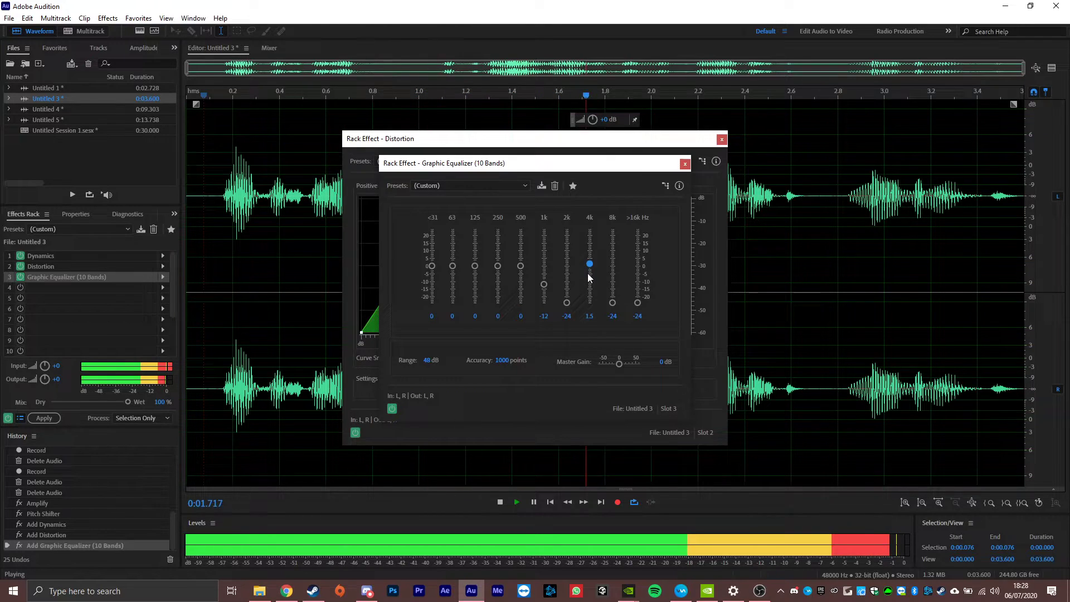
{"action": "key", "text": "space"}
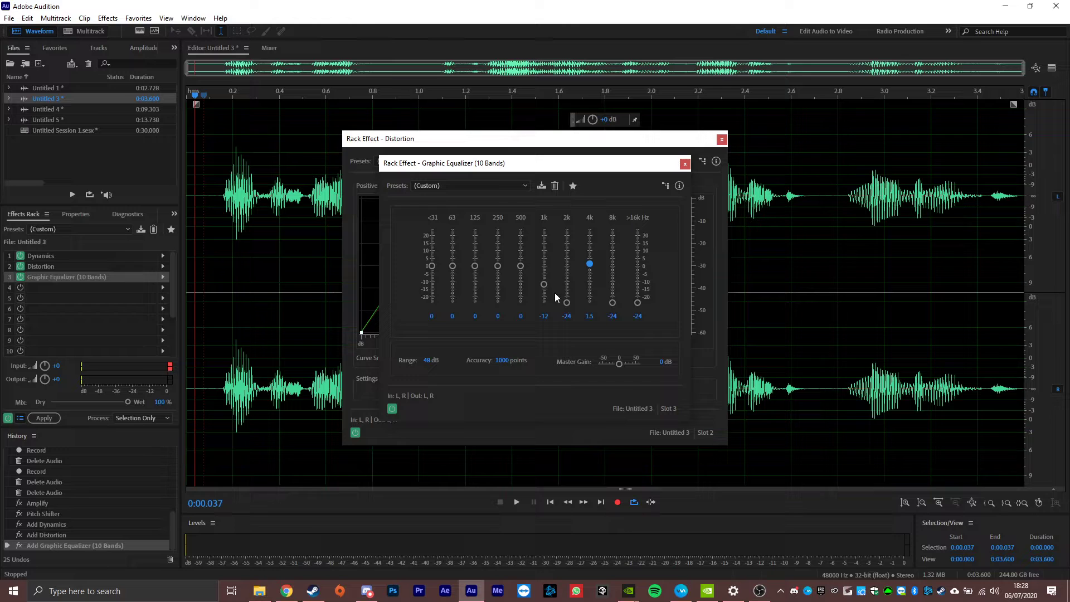
Fine-tune the 4k band while previewing, finishing at +3.3 dB
{"action": "left_click_drag", "start_coordinate": [589, 258], "coordinate": [591, 270]}
{"action": "left_click_drag", "start_coordinate": [589, 270], "coordinate": [591, 269]}
{"action": "left_click", "coordinate": [200, 197]}
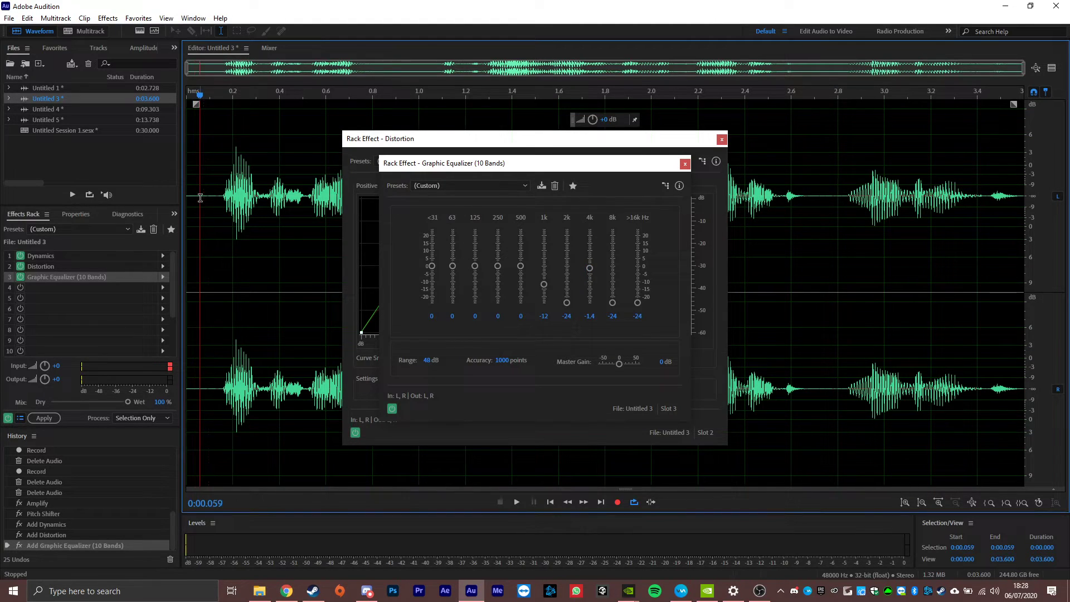
{"action": "key", "text": "space"}
{"action": "mouse_move", "coordinate": [593, 273]}
{"action": "left_mouse_down"}
{"action": "mouse_move", "coordinate": [592, 248]}
{"action": "mouse_move", "coordinate": [593, 266]}
{"action": "left_mouse_up"}
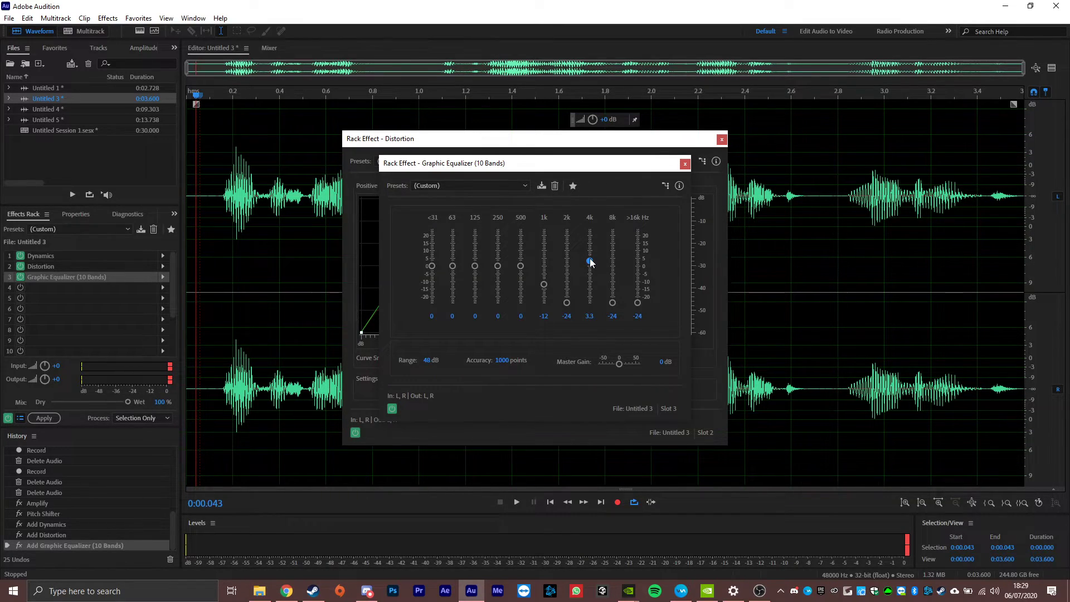
Close the Distortion and Graphic Equalizer windows and play the voice from the start through all three effects
{"action": "left_click", "coordinate": [202, 265]}
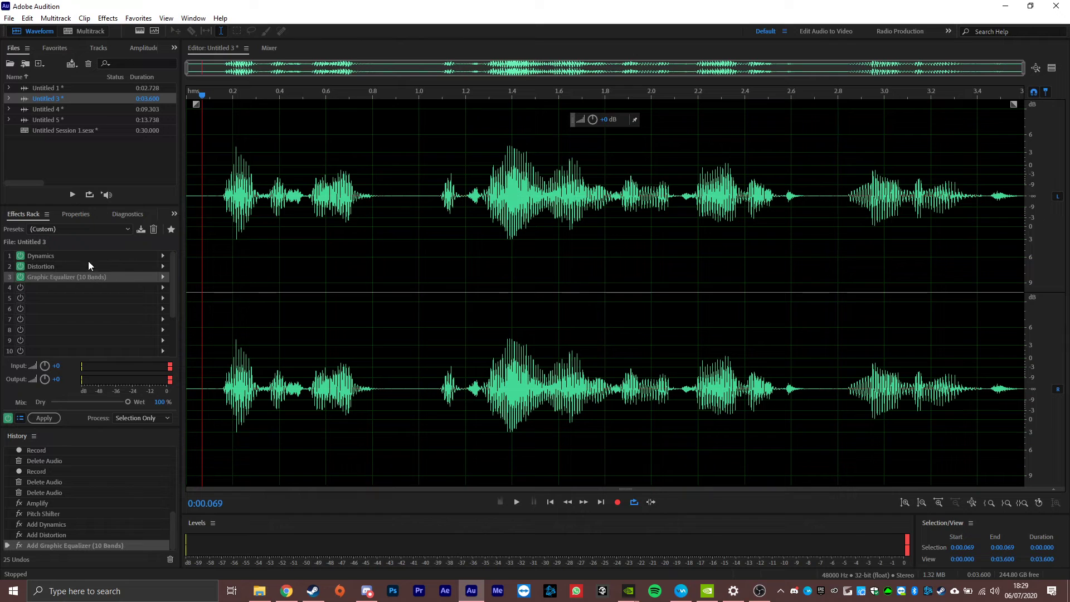
{"action": "left_click", "coordinate": [203, 236]}
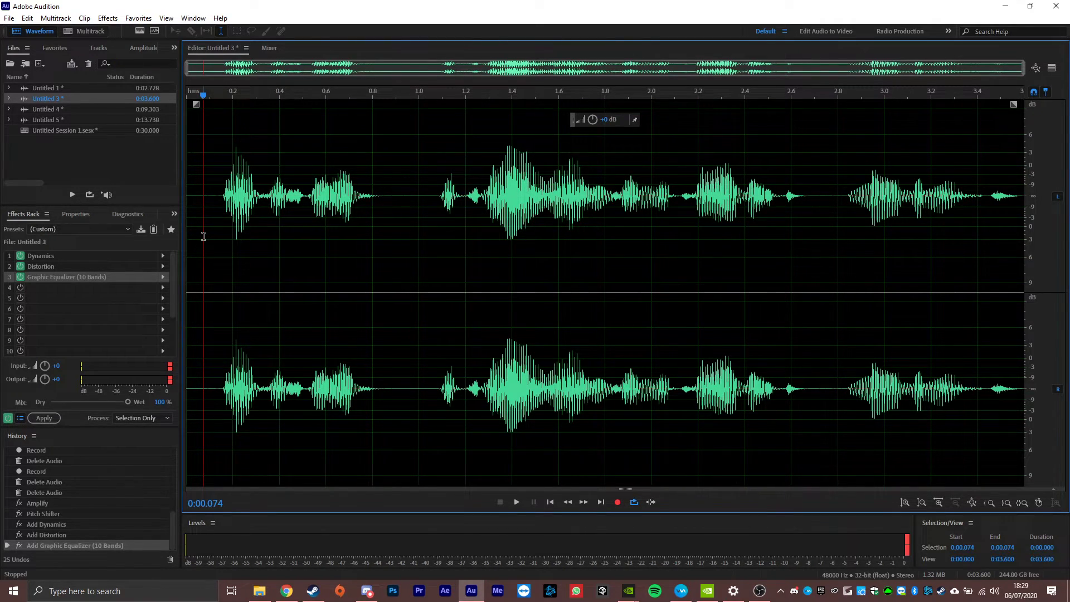
{"action": "key", "text": "space"}
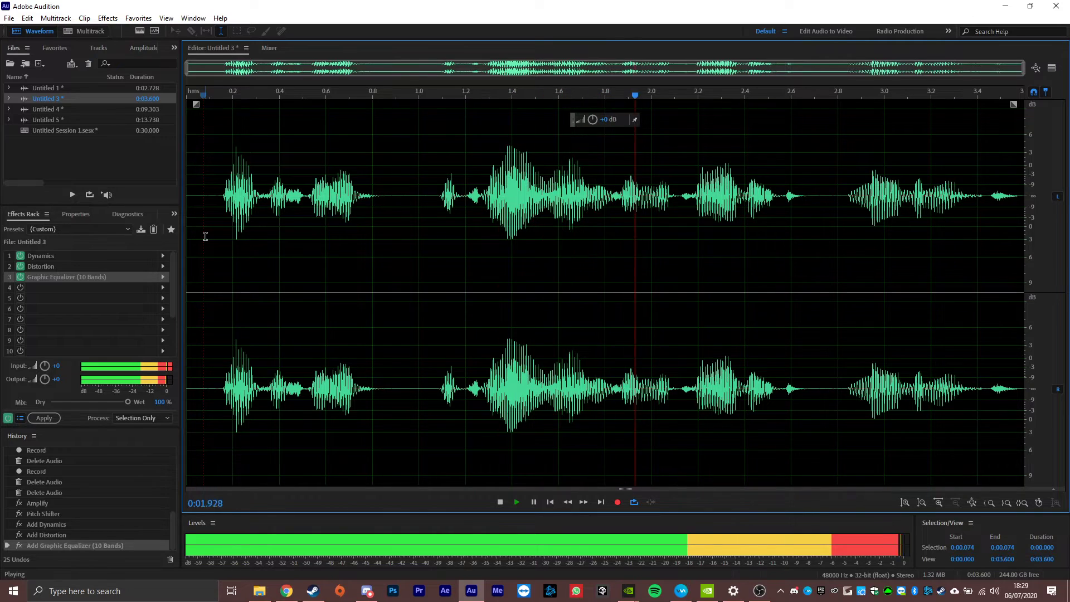